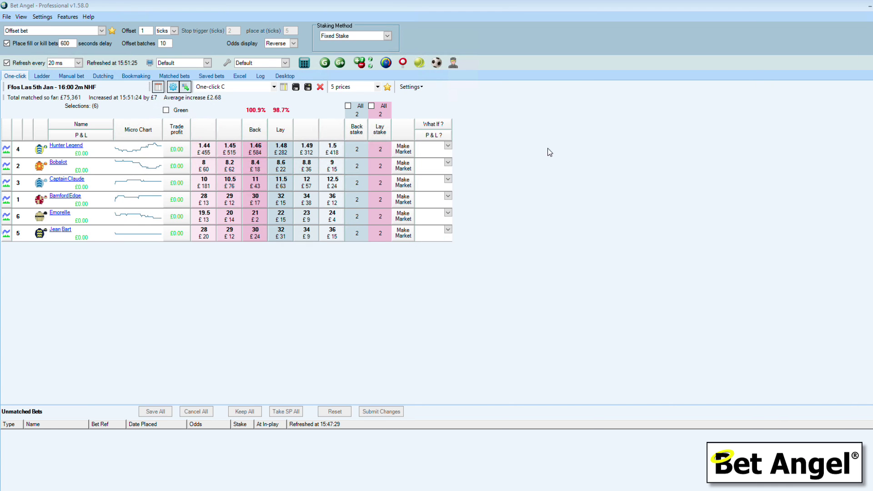
Review the Total Performance Data licence and race data connection options in the application settings.
{"action": "left_click", "coordinate": [228, 64]}
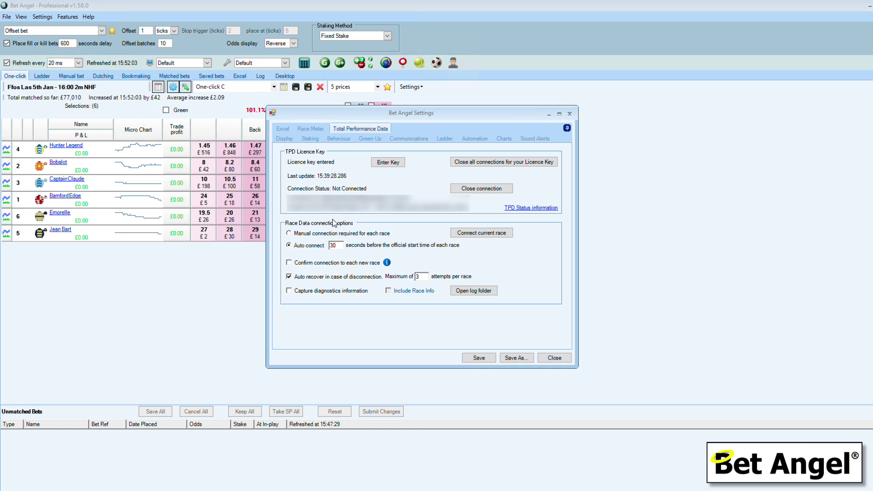
{"action": "left_click", "coordinate": [557, 360]}
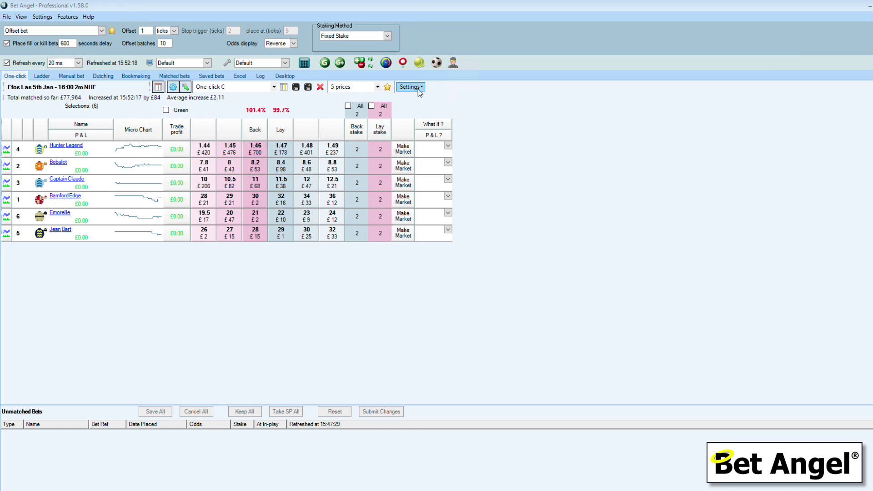
Open Guardian and apply the "Speed Positions & Distance Values" automation rules file to all markets.
{"action": "left_click", "coordinate": [325, 64]}
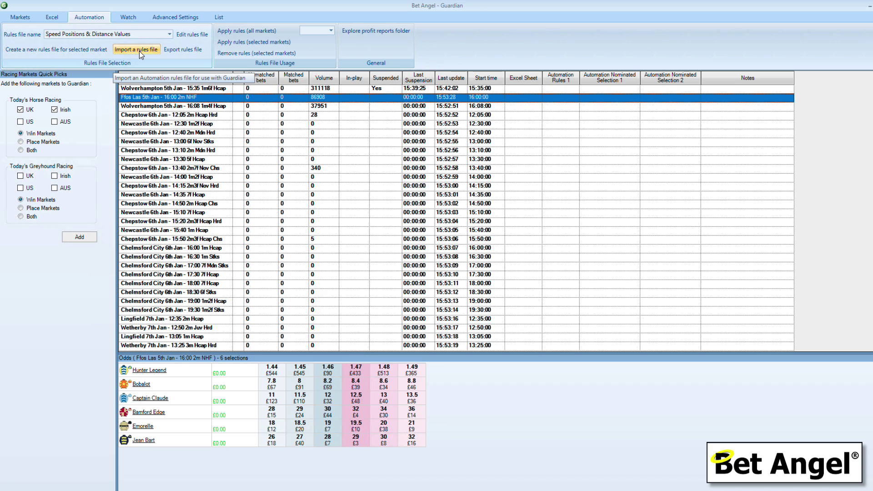
{"action": "left_click", "coordinate": [169, 34]}
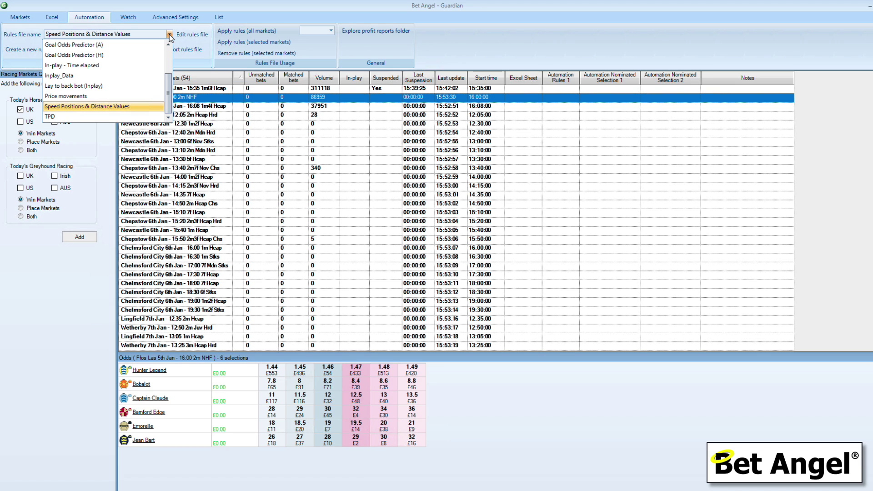
{"action": "mouse_move", "coordinate": [170, 92]}
{"action": "left_mouse_down"}
{"action": "mouse_move", "coordinate": [168, 68]}
{"action": "mouse_move", "coordinate": [168, 93]}
{"action": "left_mouse_up"}
{"action": "left_click", "coordinate": [109, 107]}
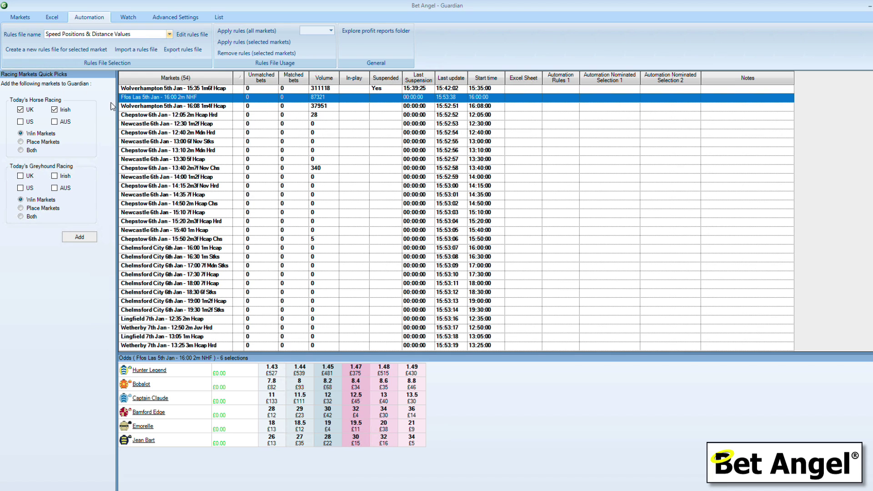
{"action": "left_click", "coordinate": [257, 32]}
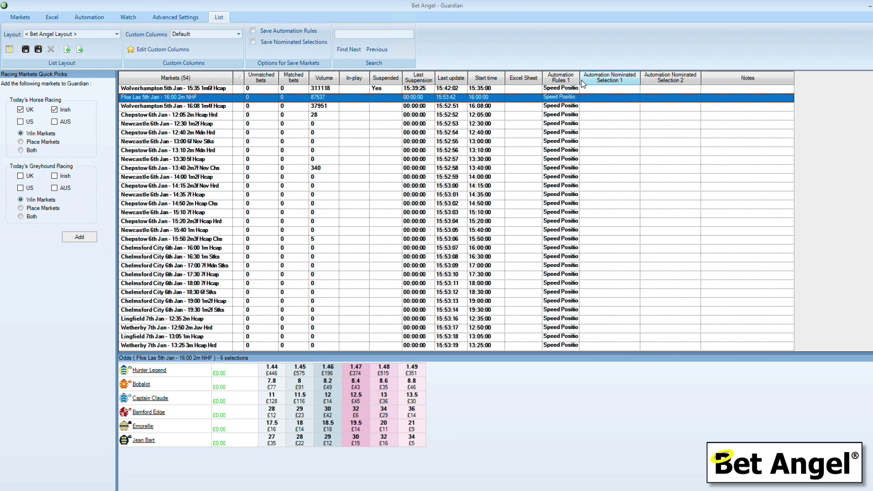
Widen the Automation Rules 1 column and load the Ffos Las 5th Jan 16:00 2m NHF market into the trading screen.
{"action": "left_click_drag", "start_coordinate": [579, 79], "coordinate": [623, 77]}
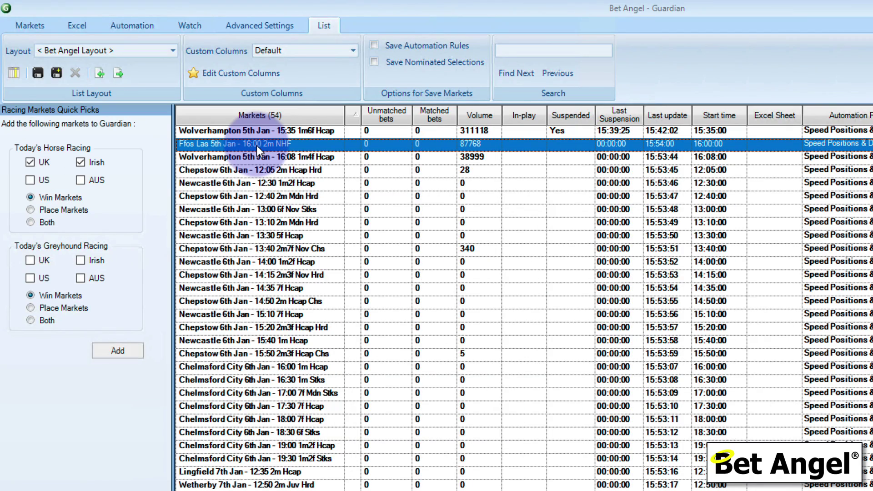
{"action": "double_click", "coordinate": [257, 146]}
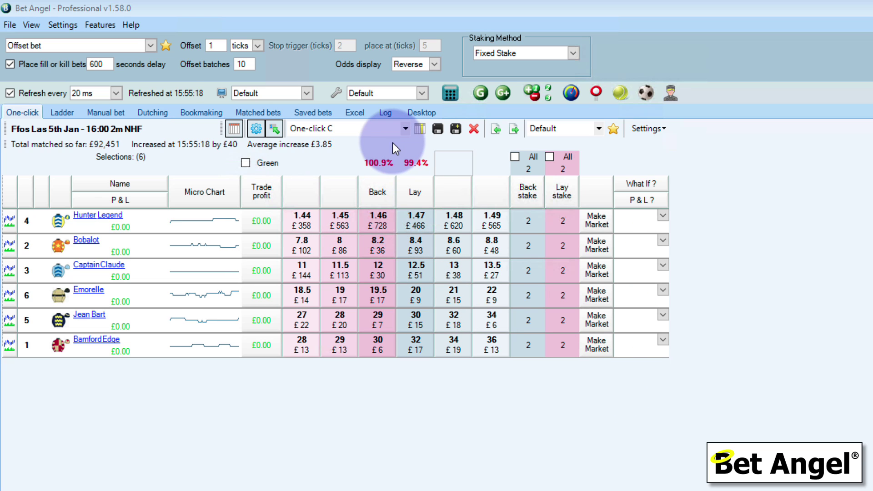
{"action": "left_click", "coordinate": [406, 129]}
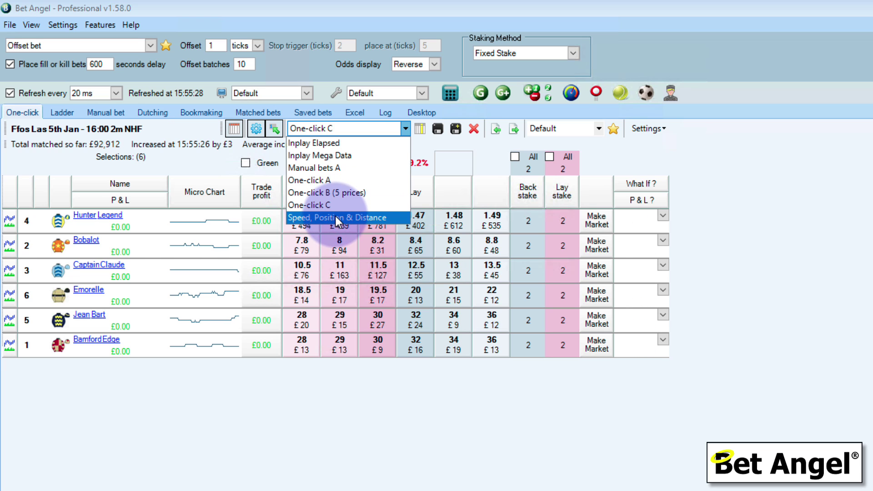
{"action": "left_click", "coordinate": [486, 148]}
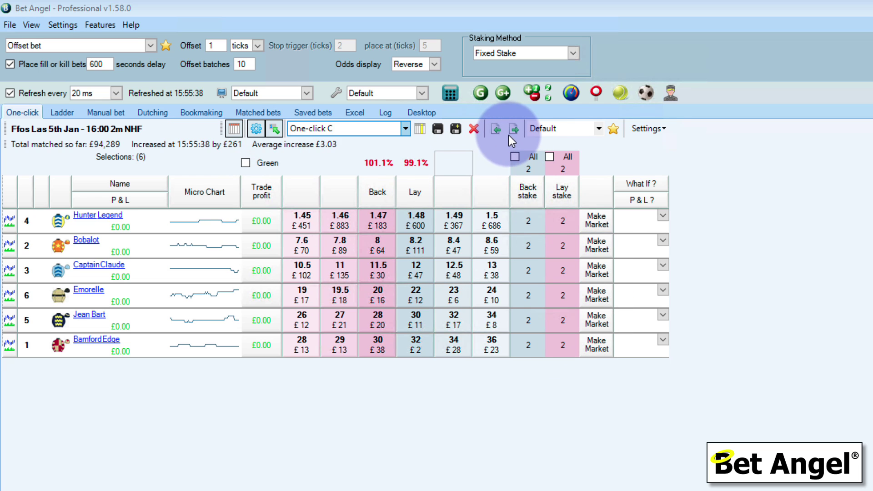
{"action": "left_click", "coordinate": [645, 132]}
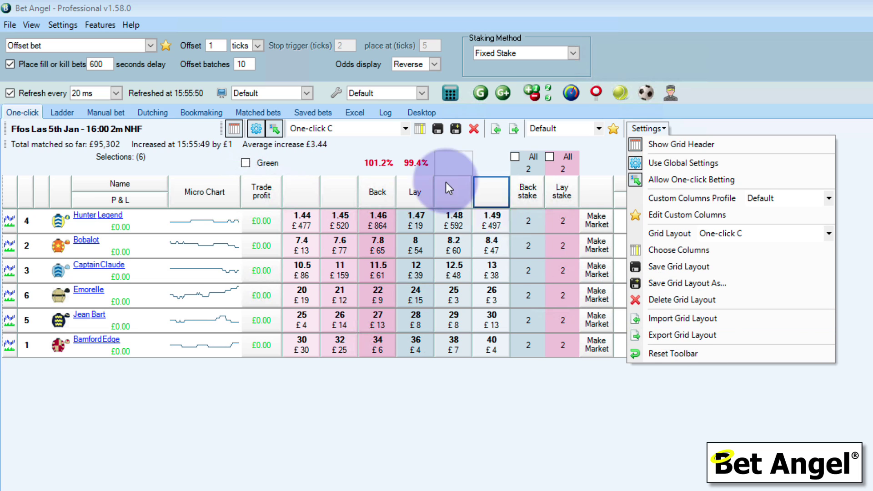
{"action": "left_click", "coordinate": [388, 143]}
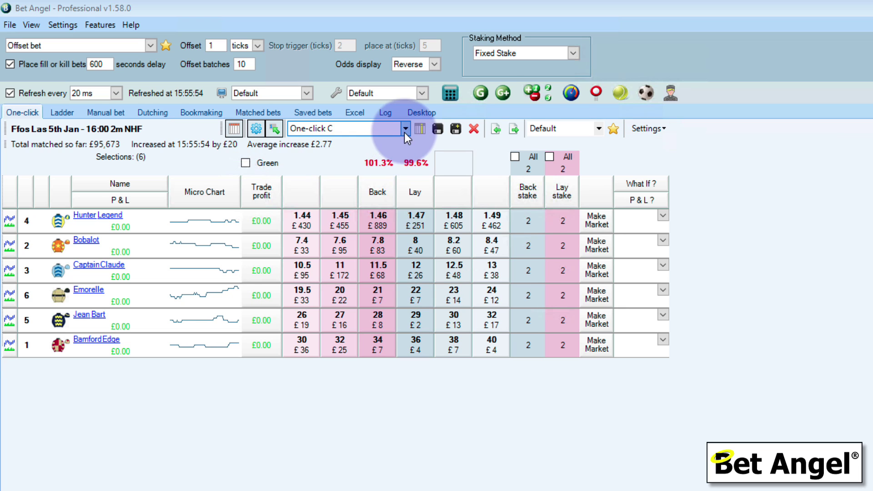
Set both the One-click grid layout and the custom columns profile to "Speed, Position & Distance".
{"action": "left_click", "coordinate": [405, 129]}
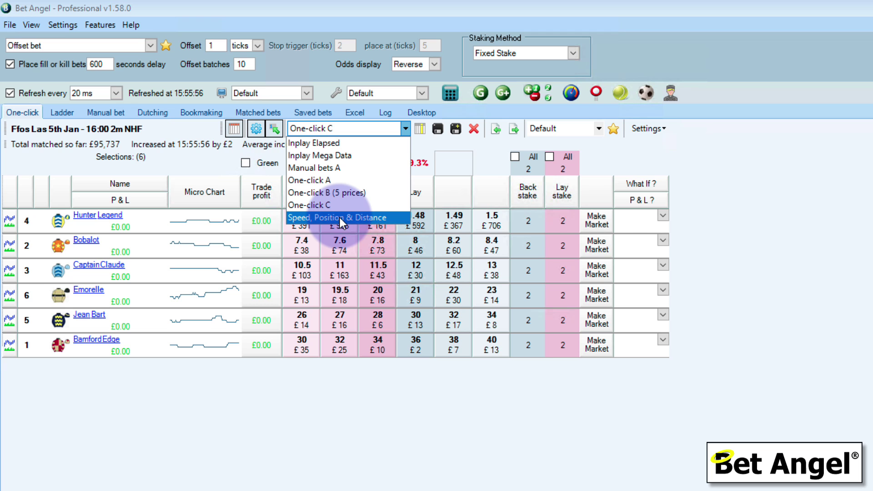
{"action": "left_click", "coordinate": [340, 218]}
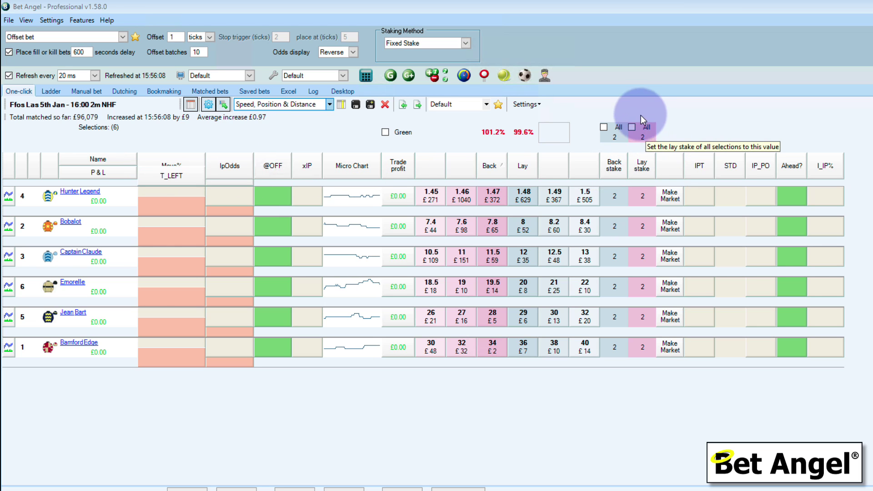
{"action": "left_click", "coordinate": [486, 105]}
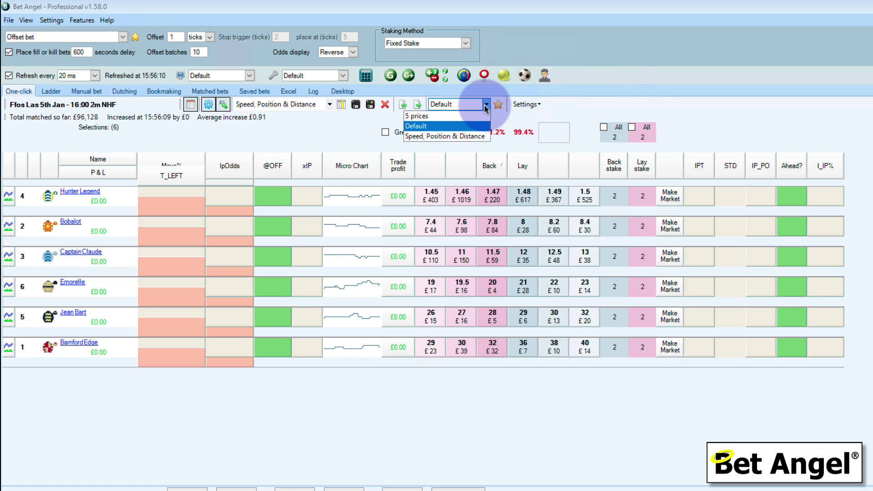
{"action": "left_click", "coordinate": [453, 136]}
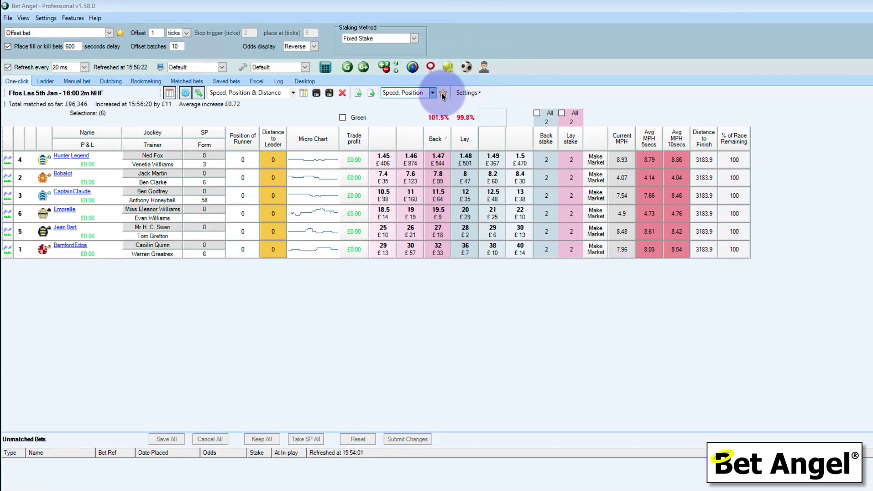
Open the custom columns editor and look through the available column profiles.
{"action": "left_click", "coordinate": [443, 93]}
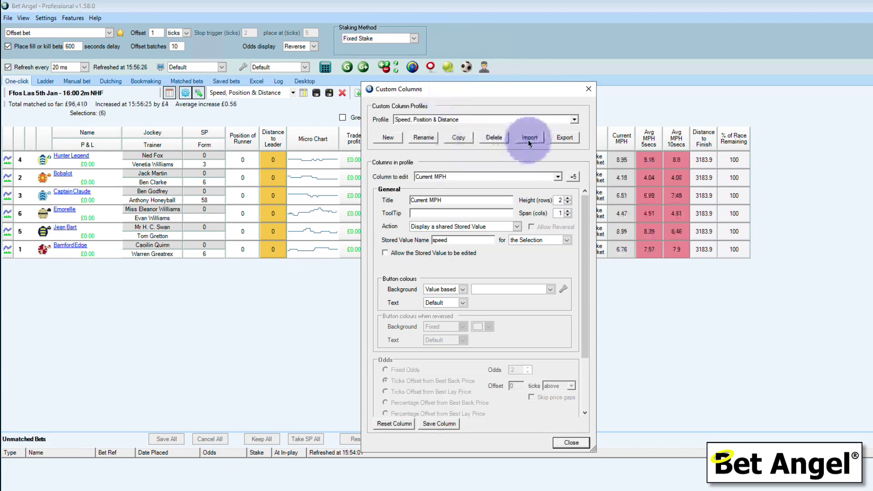
{"action": "left_click", "coordinate": [574, 120]}
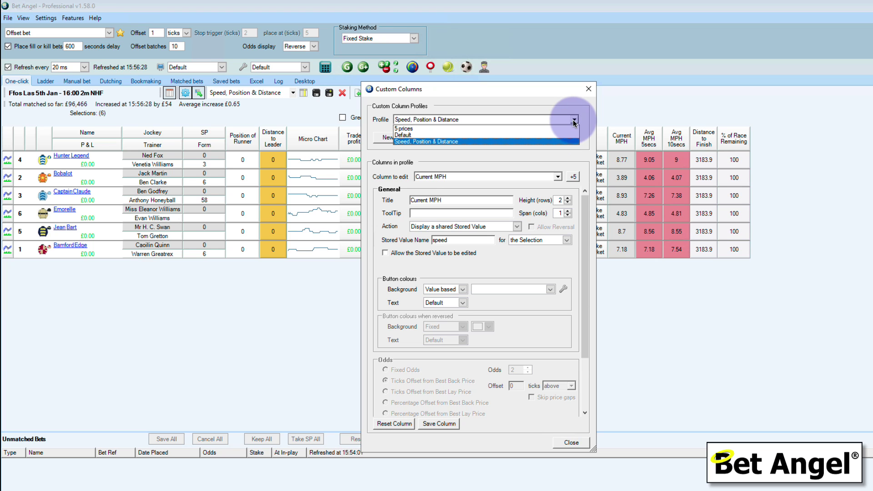
{"action": "left_click", "coordinate": [547, 103]}
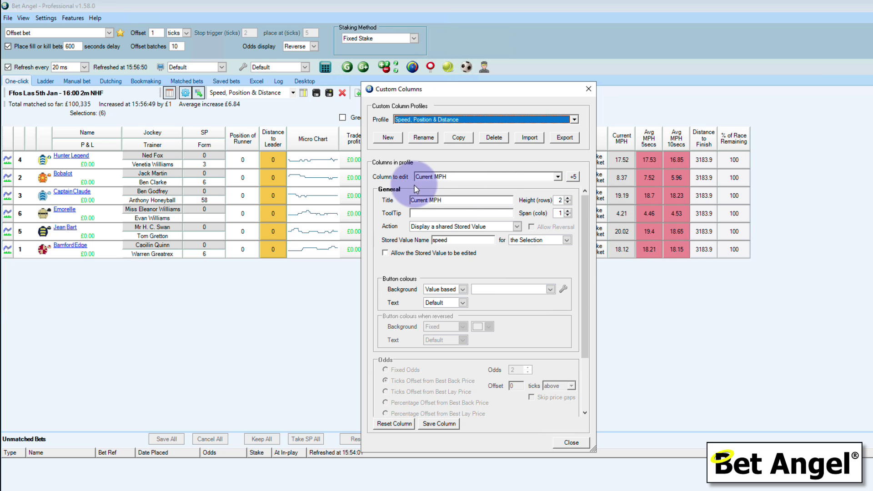
Examine the Speed entry in the value-based colour settings for the Current MPH column, including the import and export options.
{"action": "left_click", "coordinate": [563, 289]}
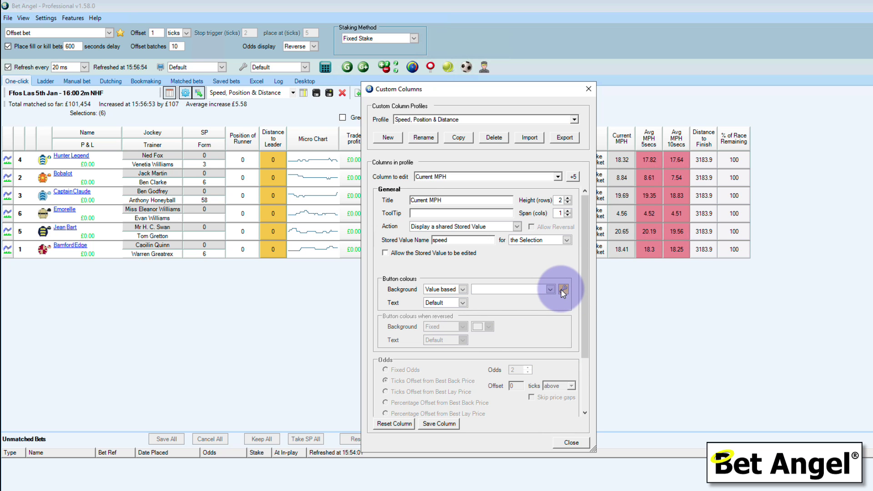
{"action": "left_click_drag", "start_coordinate": [178, 23], "coordinate": [313, 114]}
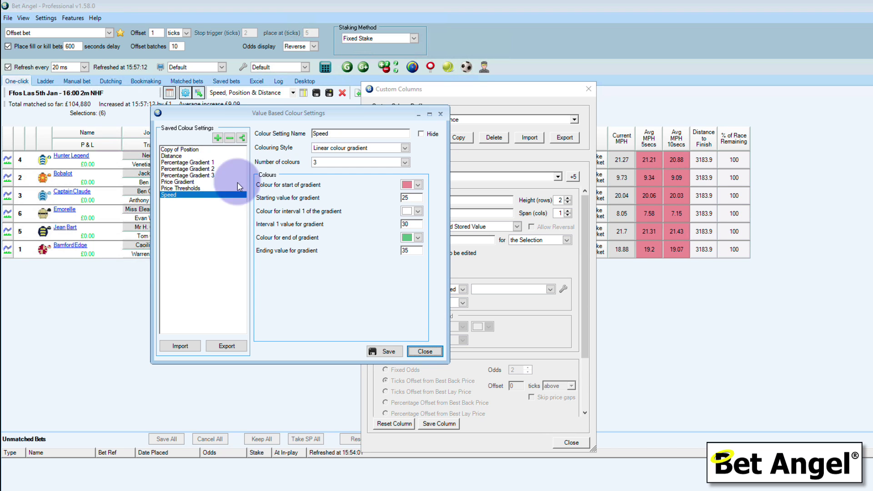
{"action": "left_click", "coordinate": [424, 352]}
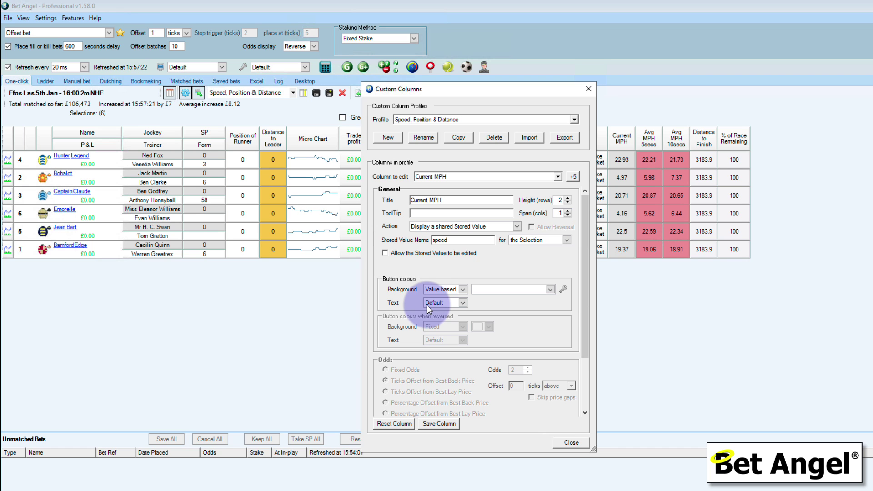
{"action": "left_click", "coordinate": [563, 289]}
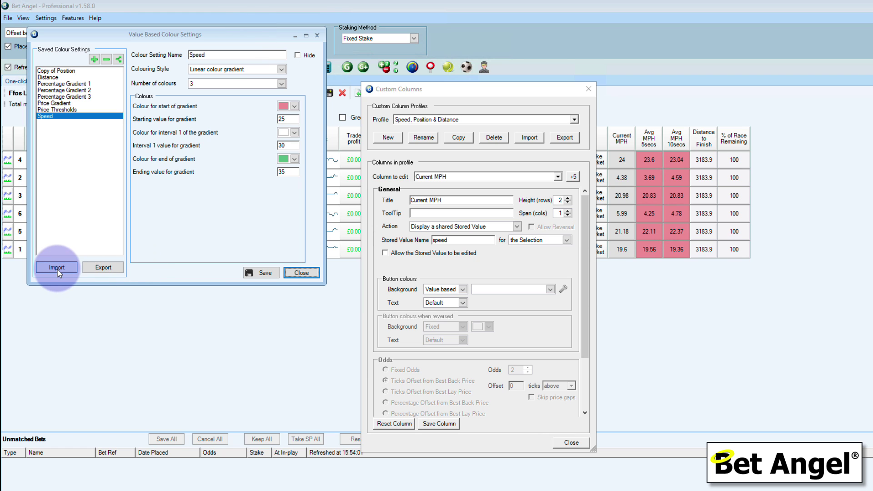
{"action": "left_click", "coordinate": [91, 271]}
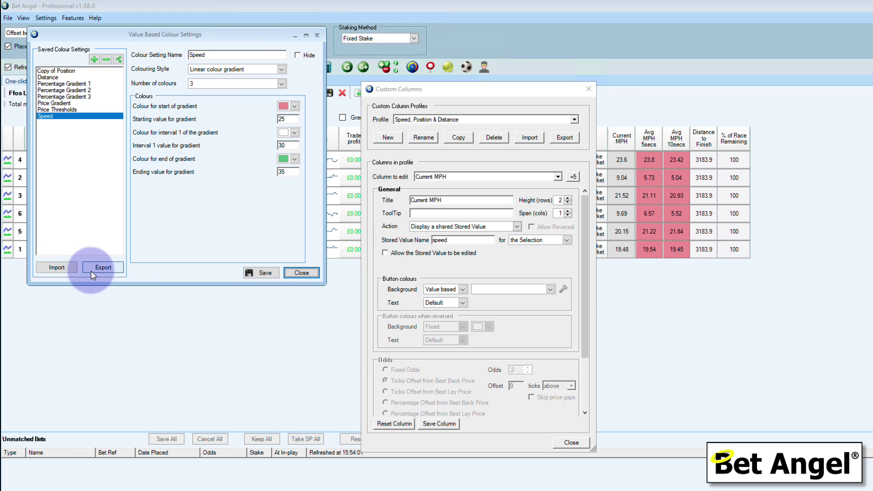
{"action": "left_click", "coordinate": [301, 273]}
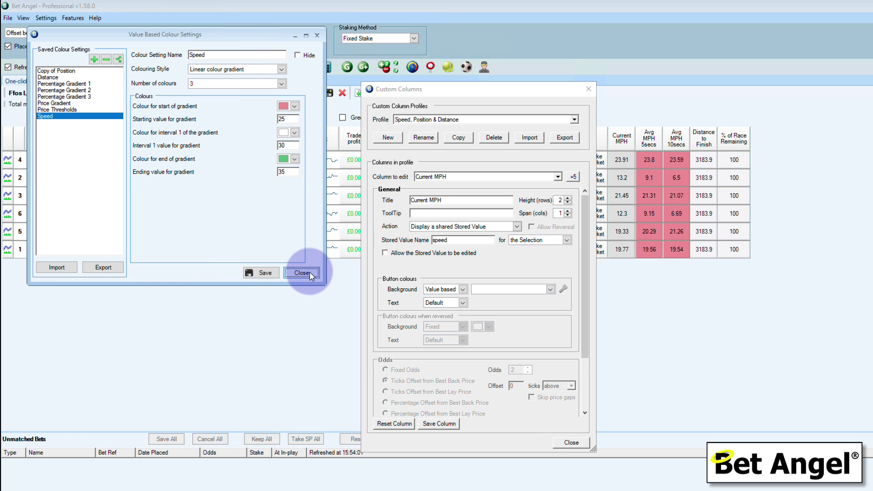
{"action": "left_click", "coordinate": [571, 443]}
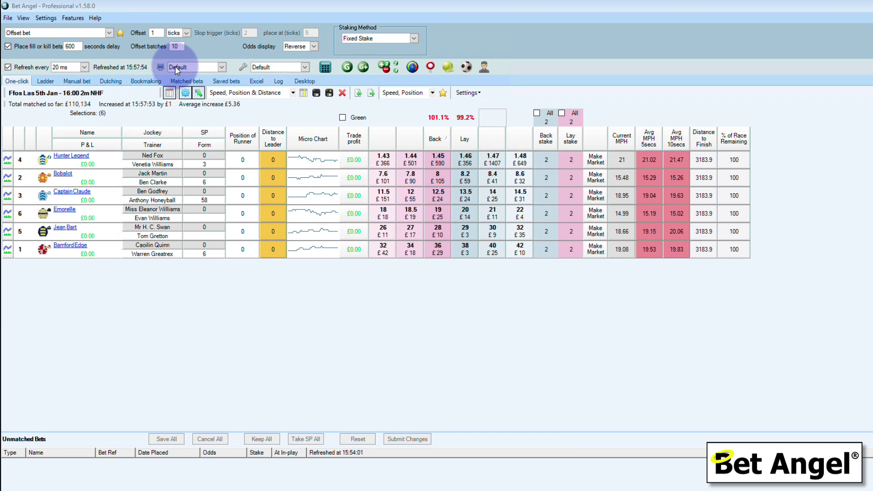
Save the current screen layout under the name "Horse racing - InPlay".
{"action": "left_click", "coordinate": [24, 19]}
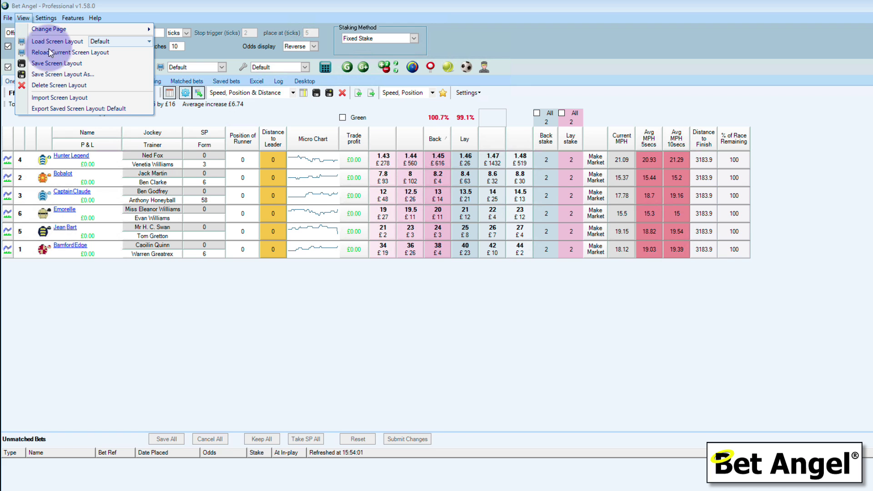
{"action": "left_click", "coordinate": [62, 74]}
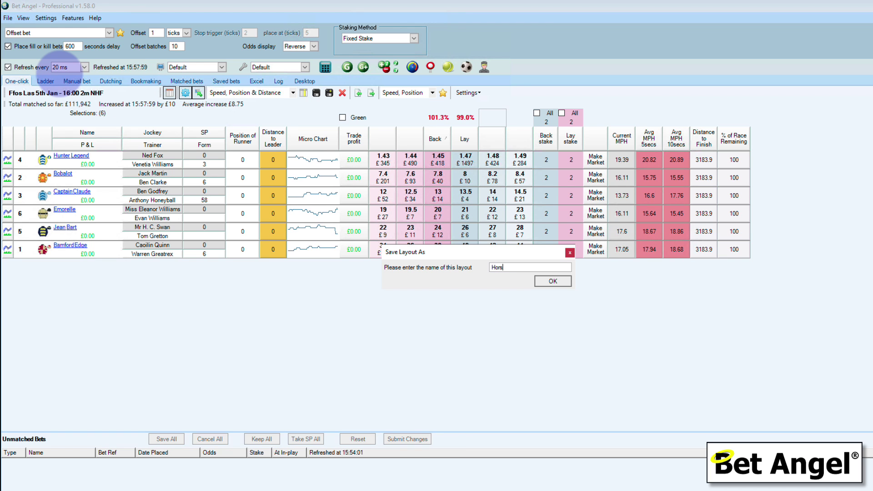
{"action": "type", "text": "Horse racing"}
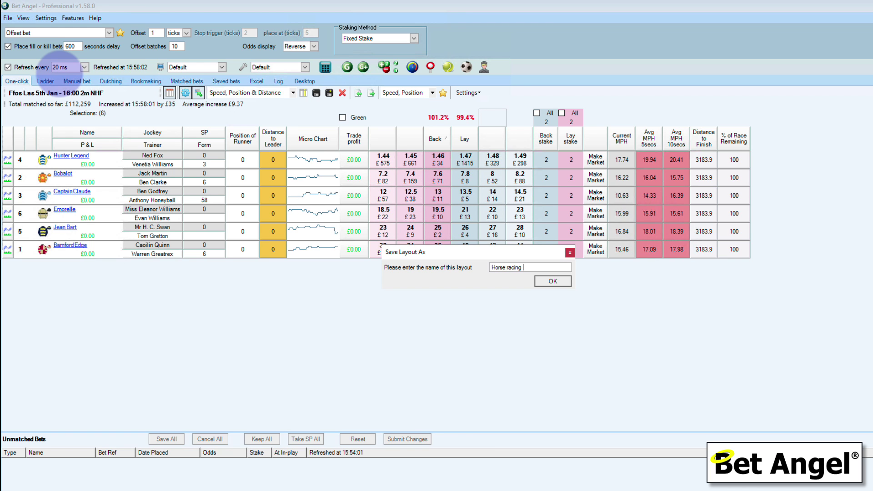
{"action": "type", "text": " - P"}
{"action": "key", "text": "BackSpace"}
{"action": "type", "text": "In"}
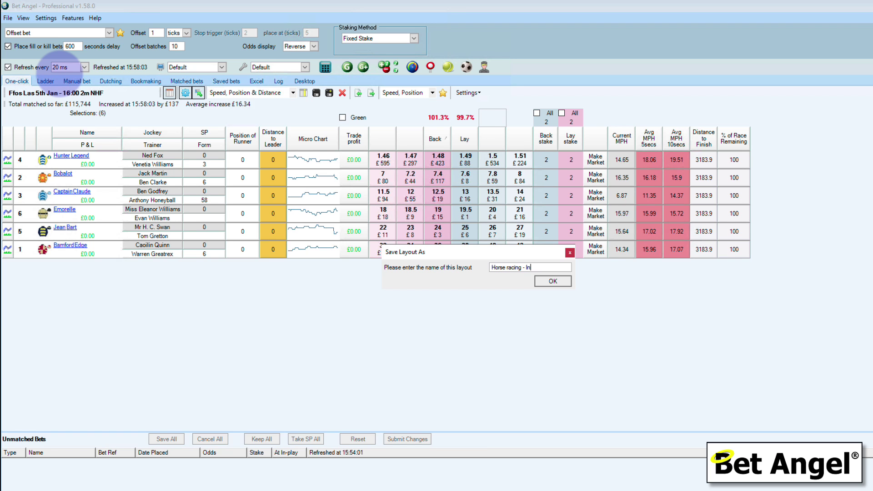
{"action": "type", "text": "Pl"}
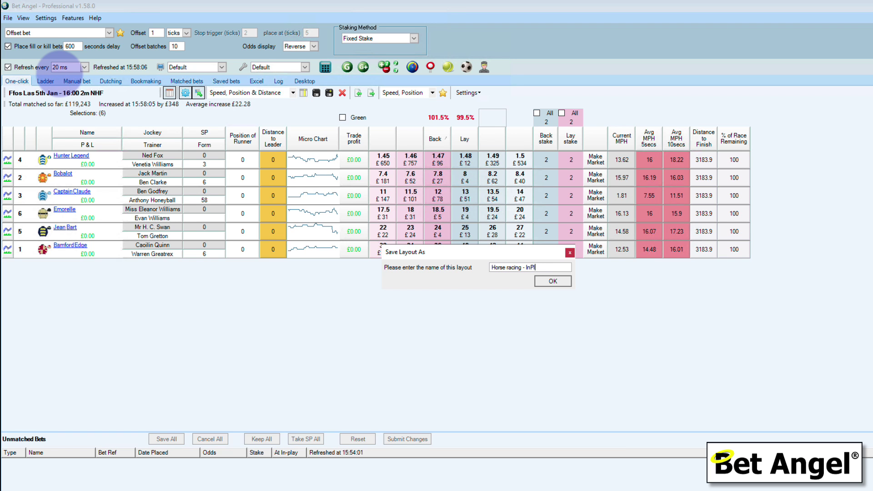
{"action": "type", "text": "ay"}
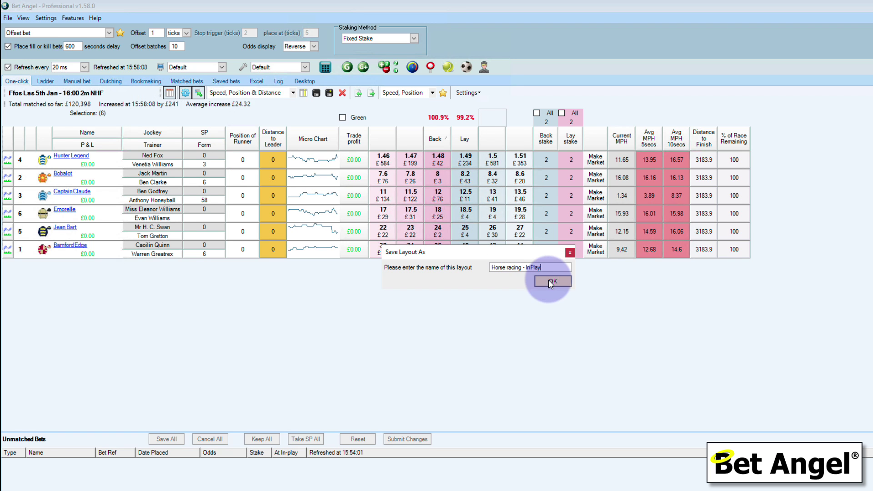
{"action": "left_click", "coordinate": [553, 281]}
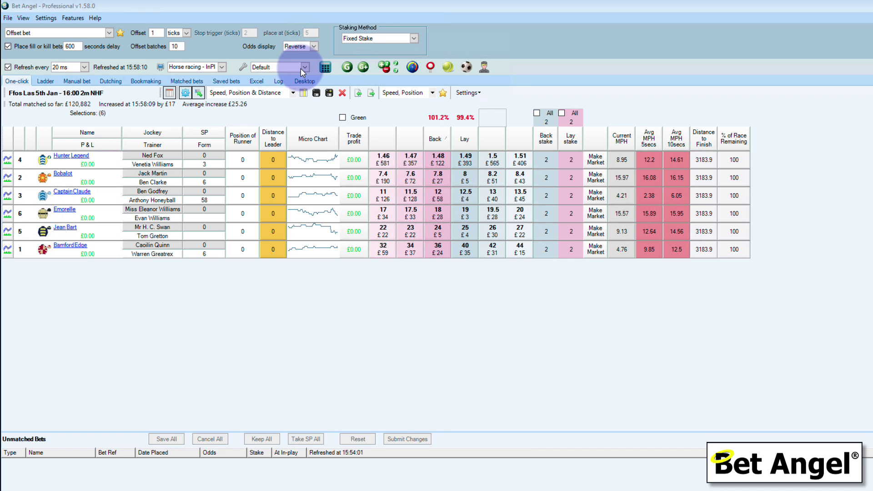
Save the current settings as a new profile named "Horse Racing - InPlay".
{"action": "left_click", "coordinate": [45, 17]}
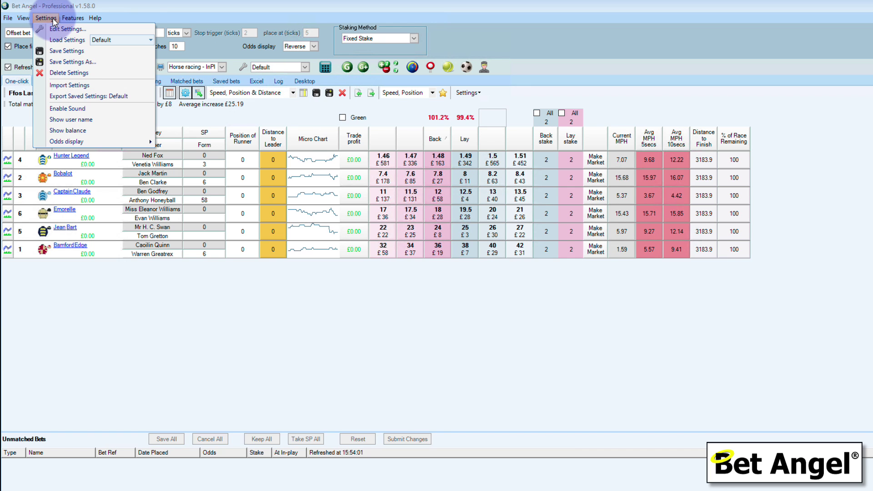
{"action": "left_click", "coordinate": [81, 62]}
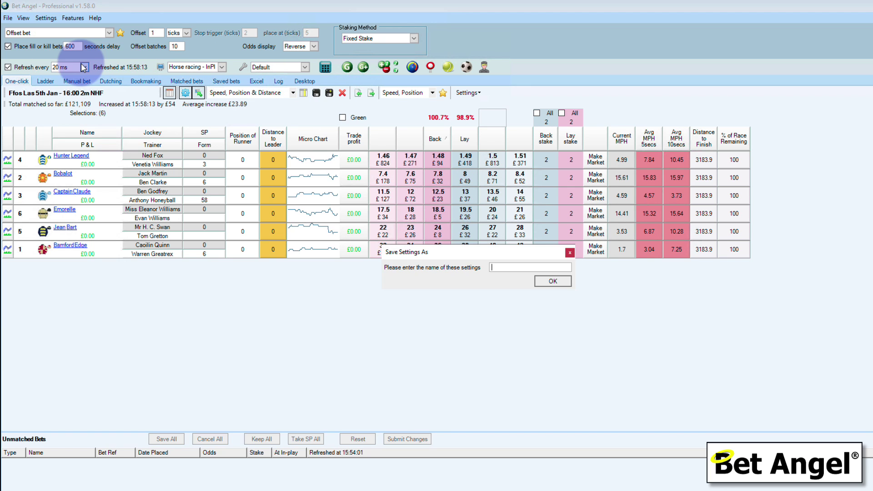
{"action": "type", "text": "Hors"}
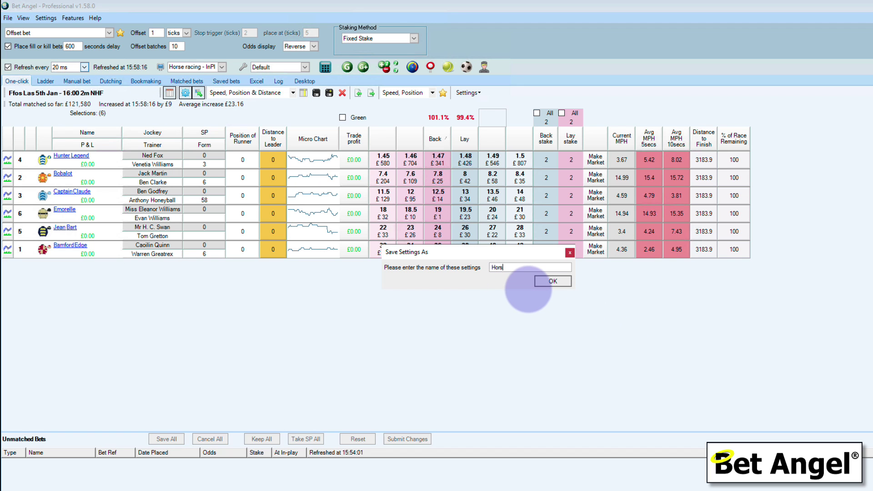
{"action": "type", "text": "e Racing - "}
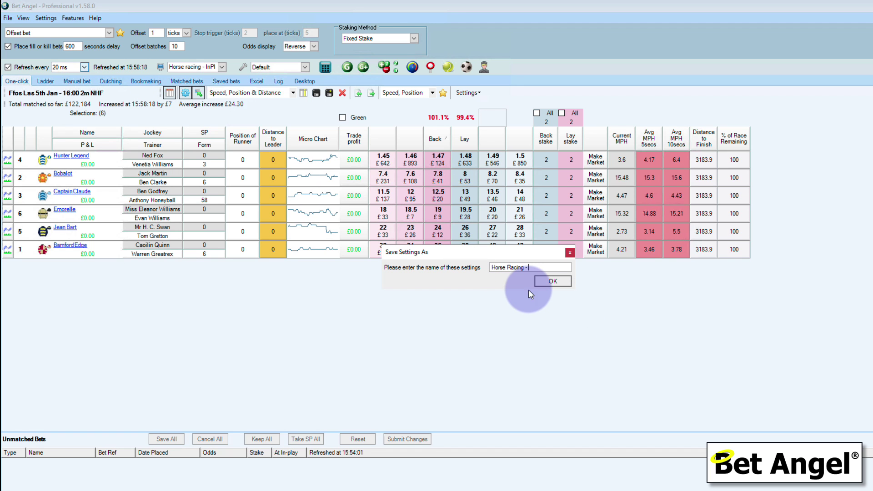
{"action": "type", "text": "Inaply"}
{"action": "key", "text": "BackSpace"}
{"action": "key", "text": "BackSpace"}
{"action": "key", "text": "BackSpace"}
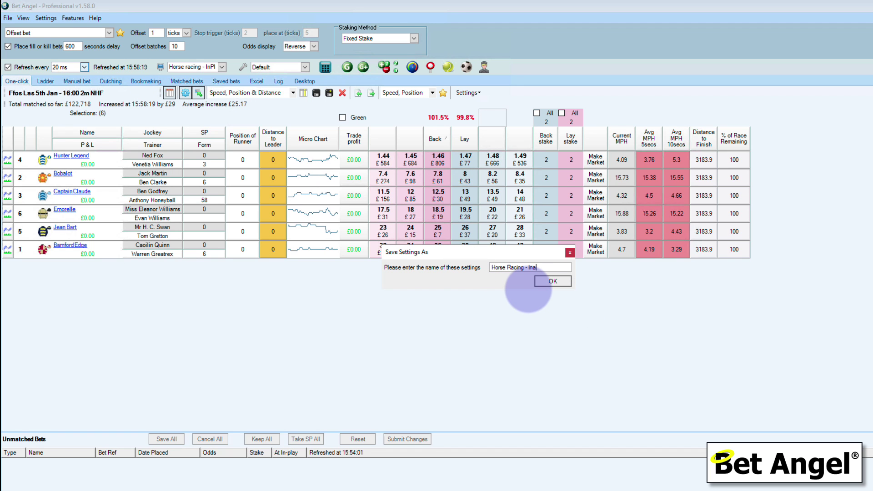
{"action": "type", "text": "Play"}
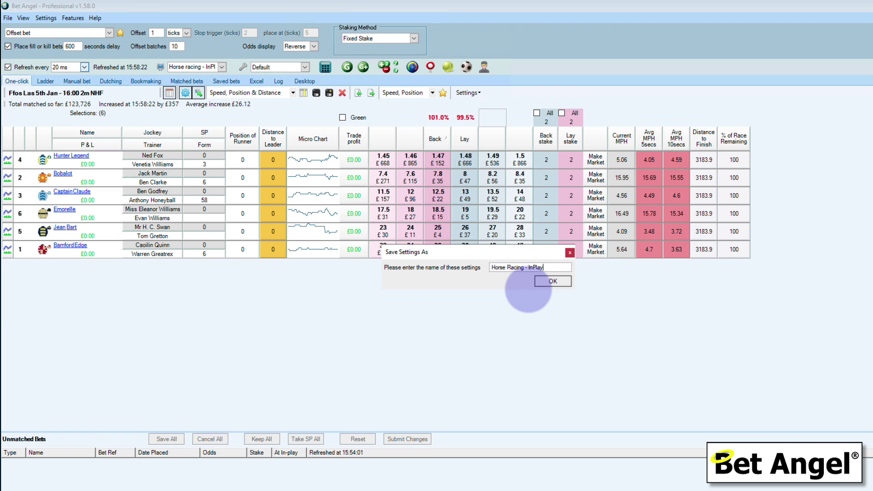
{"action": "key", "text": "Return"}
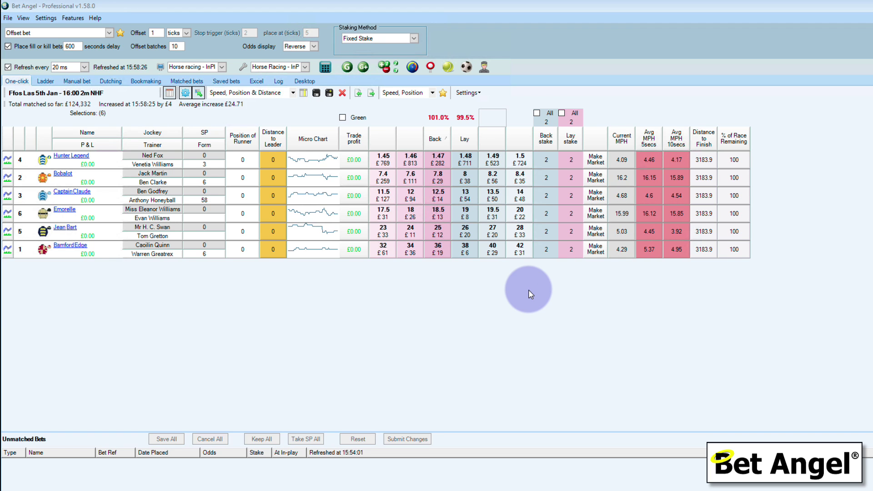
Check the lists of saved screen layouts and settings profiles for the in-play horse racing entries.
{"action": "left_click", "coordinate": [222, 68]}
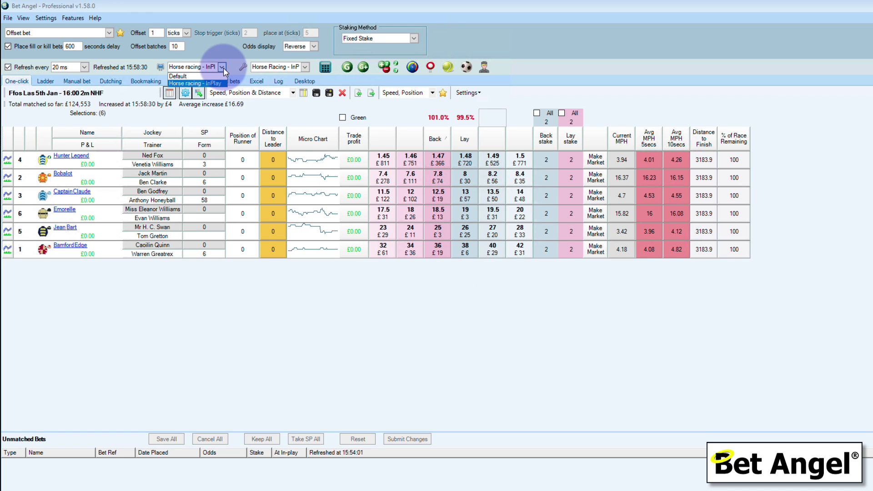
{"action": "left_click", "coordinate": [305, 69]}
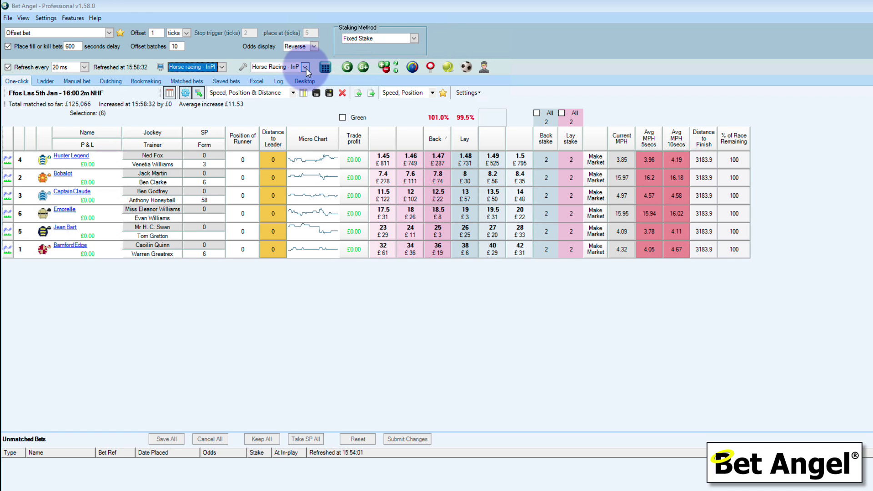
{"action": "left_click", "coordinate": [307, 68]}
{"action": "left_click", "coordinate": [566, 65]}
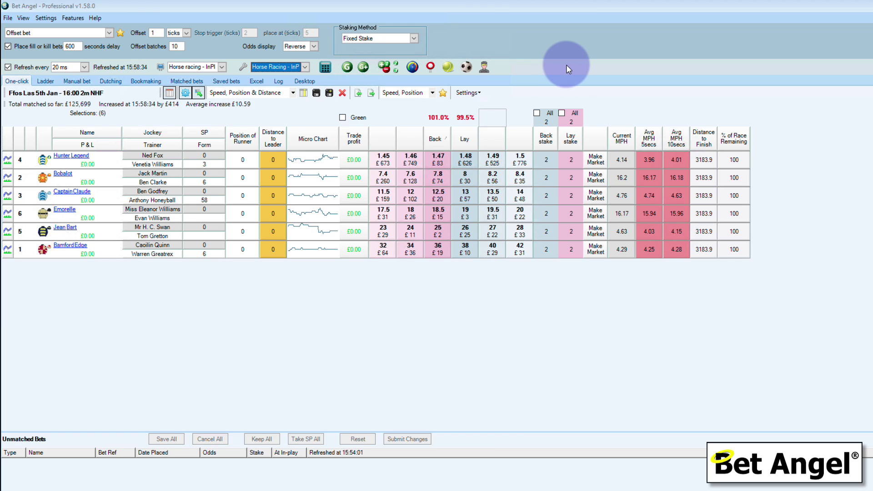
{"action": "left_click", "coordinate": [470, 291]}
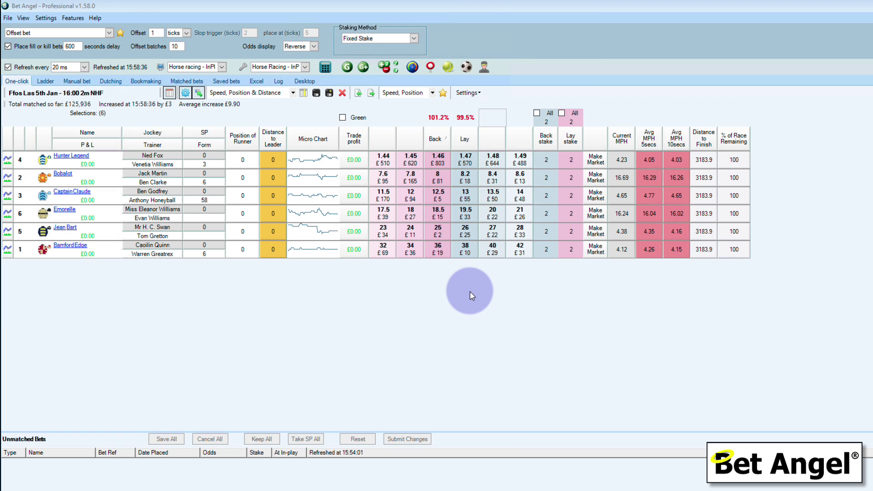
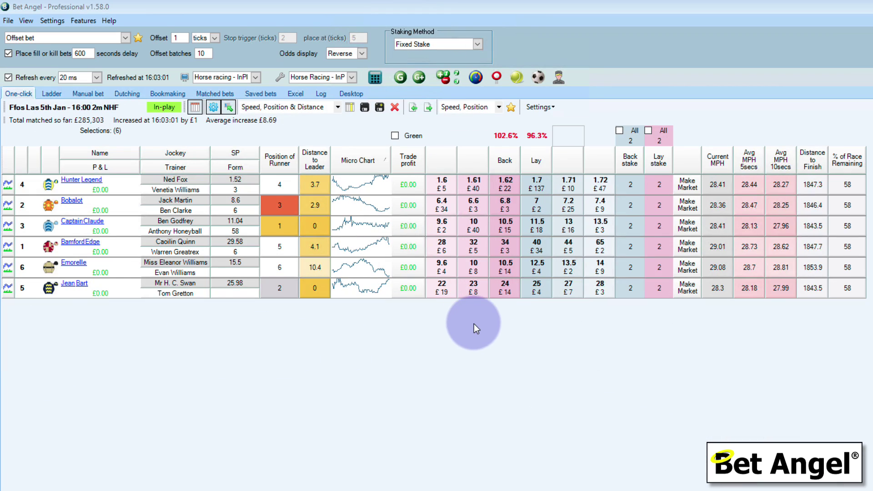
Examine the live race data for each runner: percentage of race remaining, position, distance to leader and current MPH.
{"action": "left_click", "coordinate": [855, 192]}
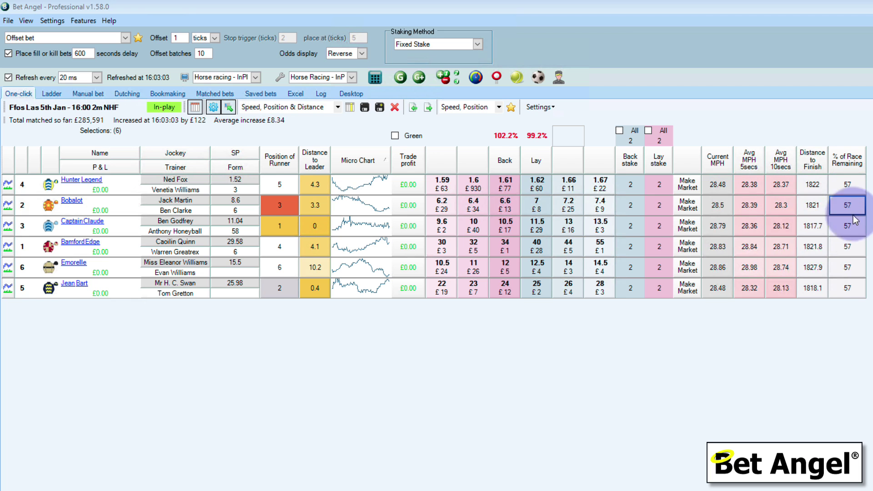
{"action": "left_click", "coordinate": [848, 291]}
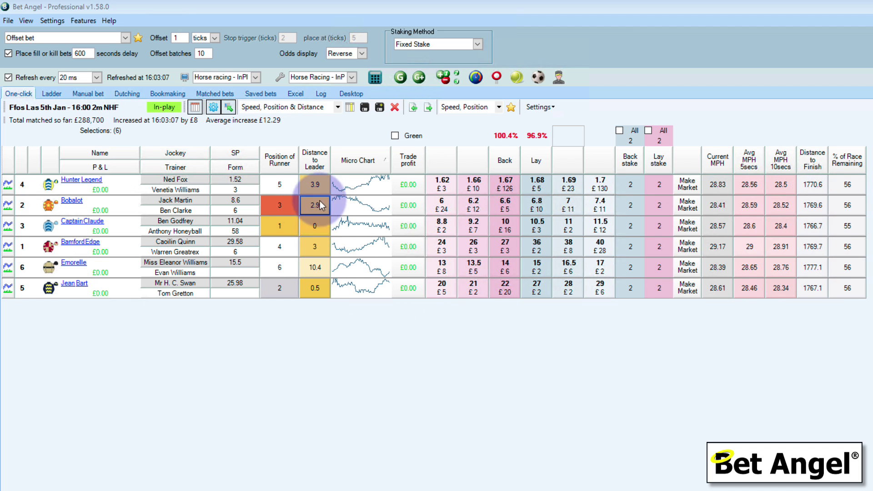
{"action": "left_click", "coordinate": [286, 189]}
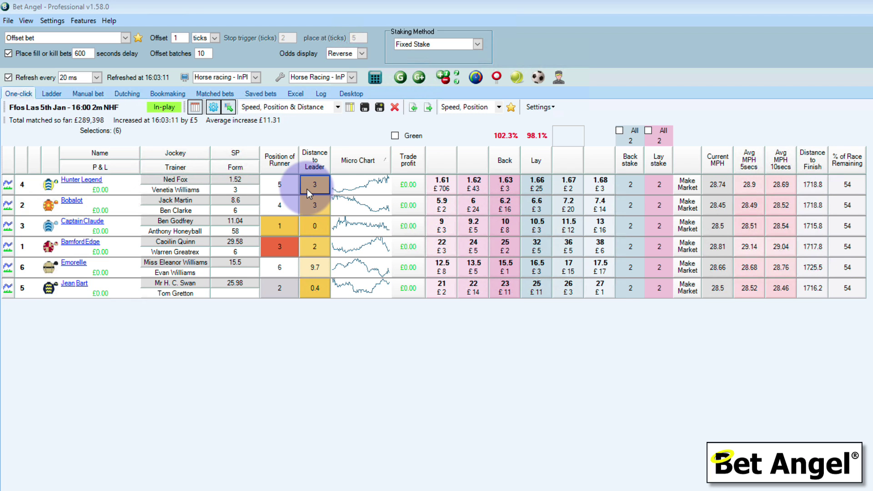
{"action": "left_click", "coordinate": [283, 251]}
{"action": "left_click", "coordinate": [283, 228]}
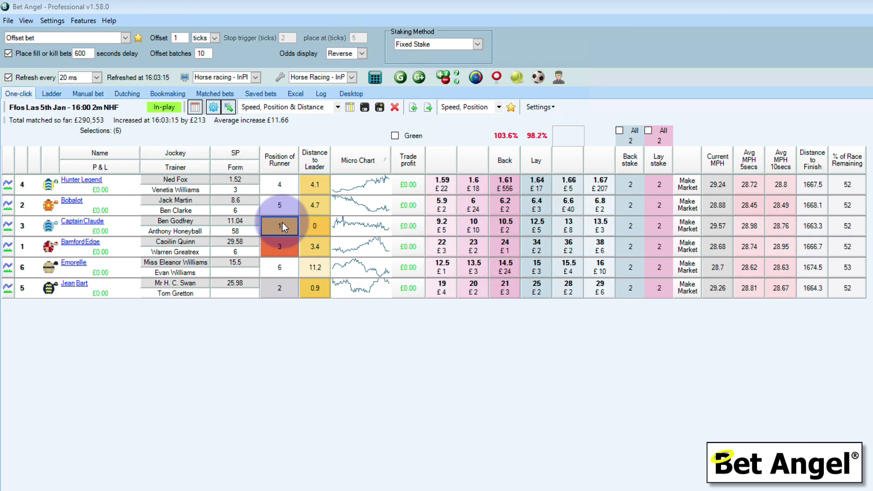
{"action": "left_click", "coordinate": [306, 204]}
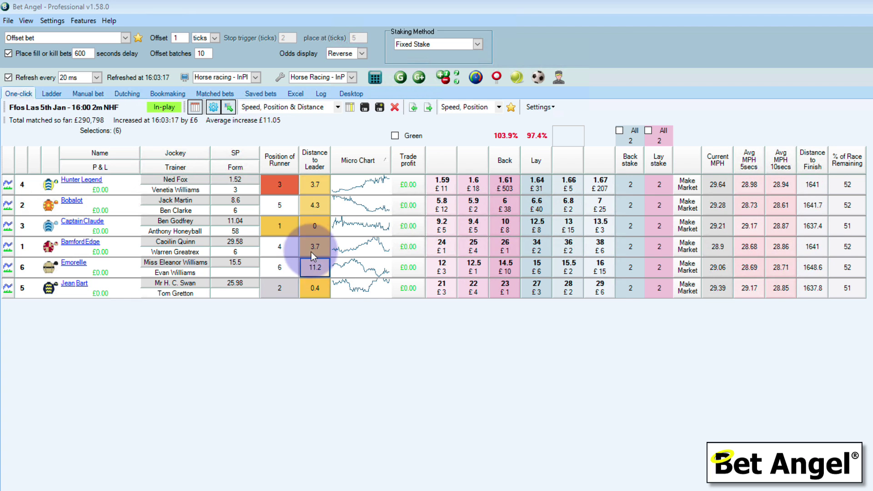
{"action": "left_click", "coordinate": [685, 258]}
{"action": "left_click", "coordinate": [730, 204]}
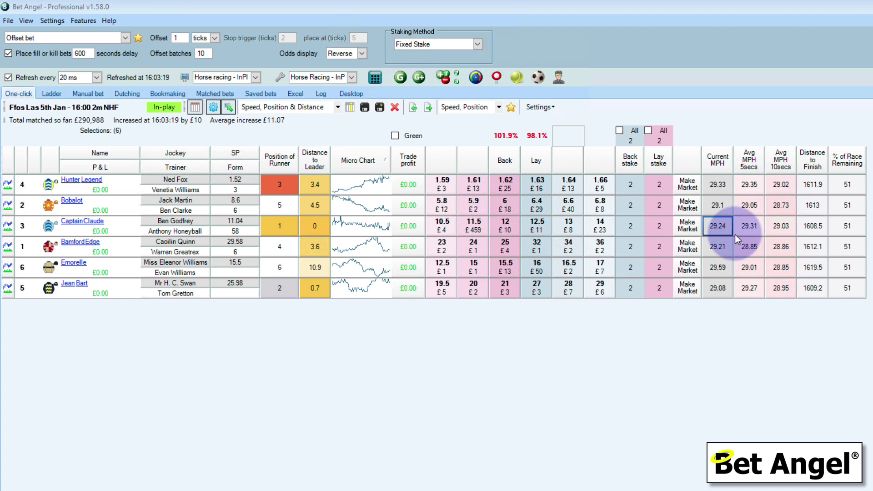
{"action": "left_click", "coordinate": [713, 275]}
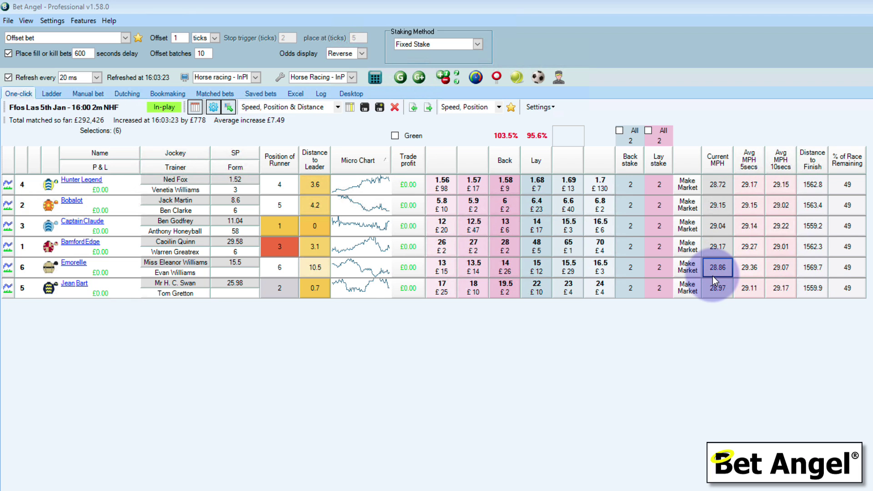
{"action": "left_click", "coordinate": [288, 295]}
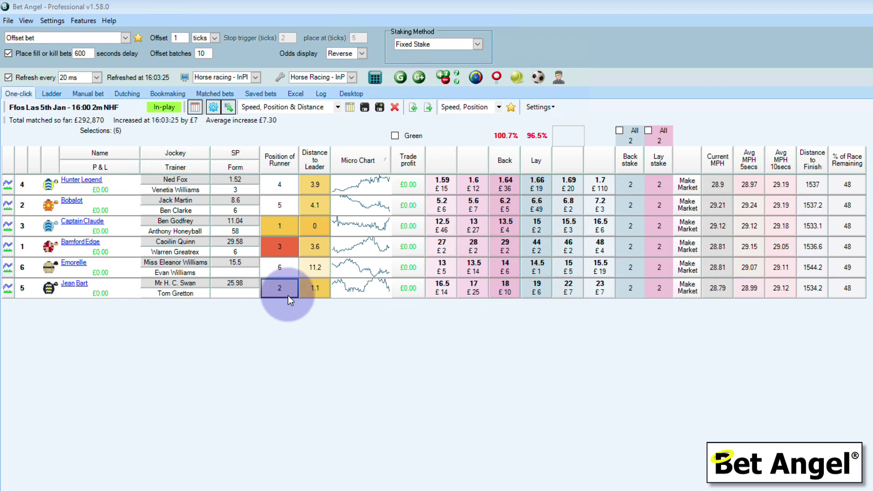
Sort the runners by Back odds and compare the leader's position, distance to leader and back price.
{"action": "left_click", "coordinate": [409, 209]}
{"action": "left_click", "coordinate": [505, 161]}
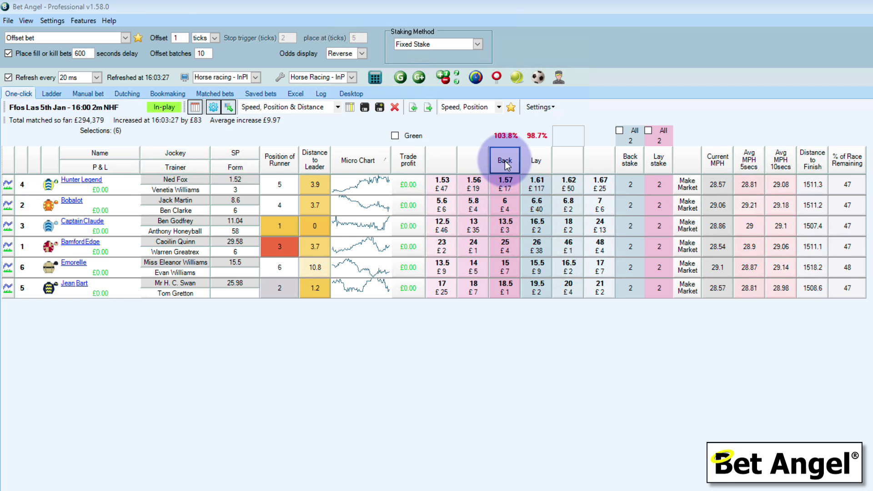
{"action": "left_click", "coordinate": [504, 162]}
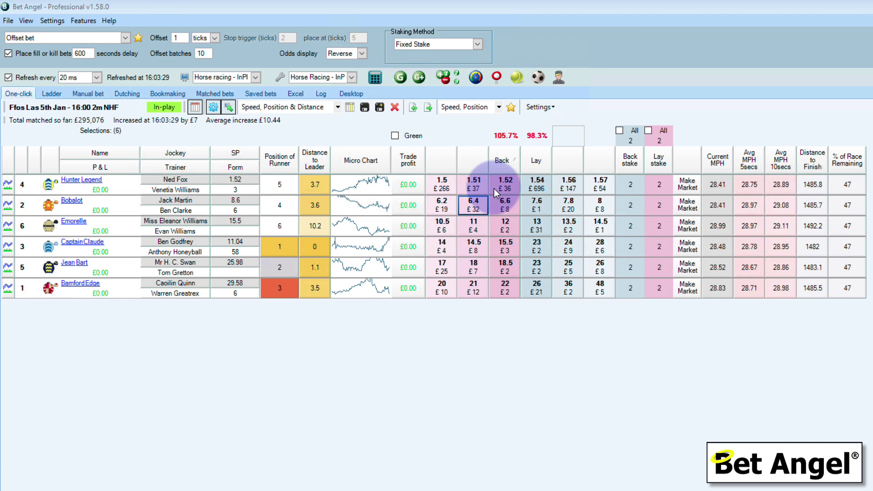
{"action": "left_click", "coordinate": [278, 253]}
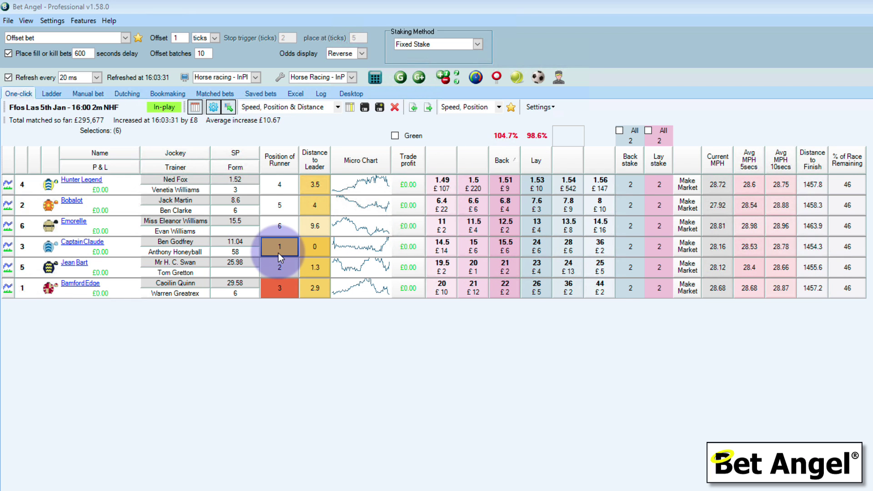
{"action": "left_click", "coordinate": [323, 252]}
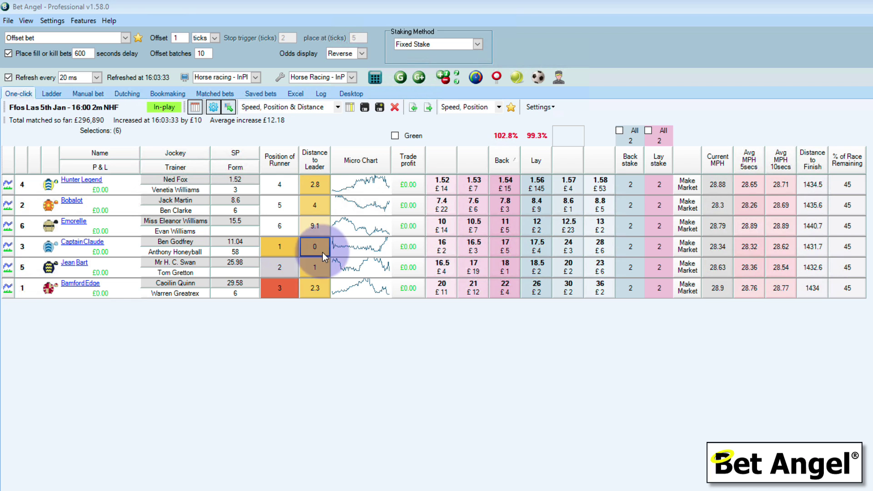
{"action": "left_click", "coordinate": [500, 253]}
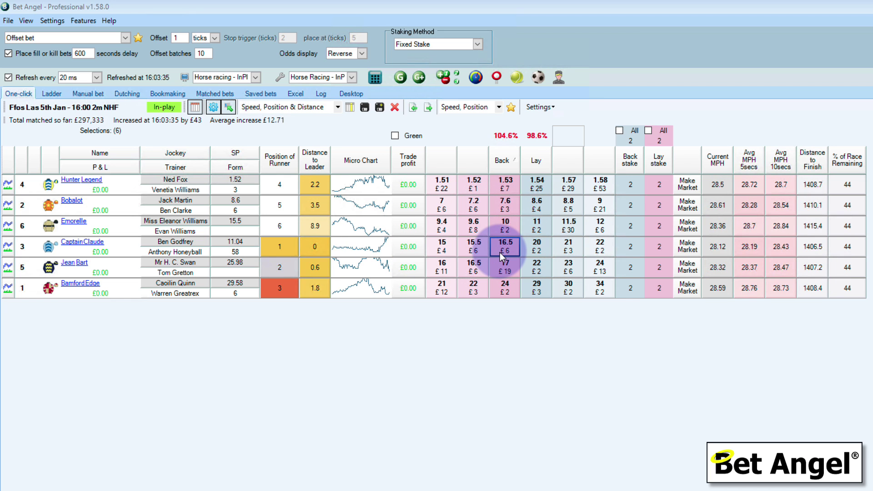
{"action": "left_click", "coordinate": [331, 218]}
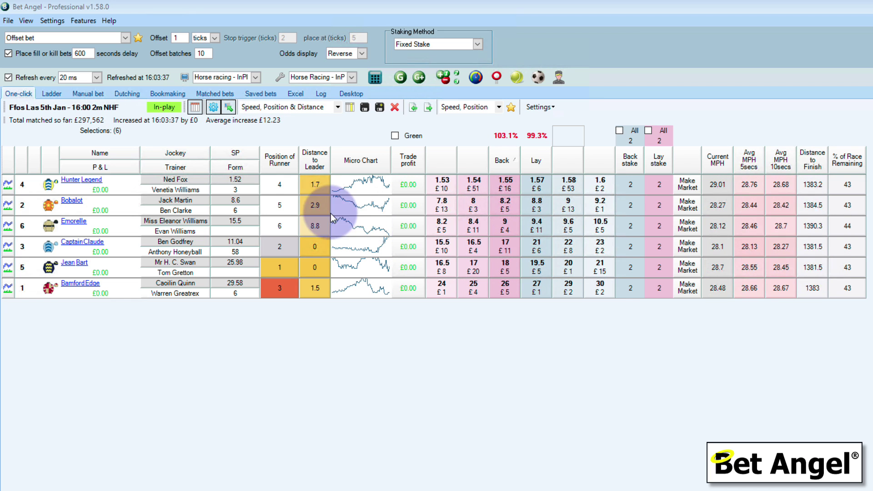
Sort the grid by Position of Runner to compare the leaders' odds, and finally sort it by Micro Chart.
{"action": "left_click", "coordinate": [285, 159]}
{"action": "left_click", "coordinate": [419, 187]}
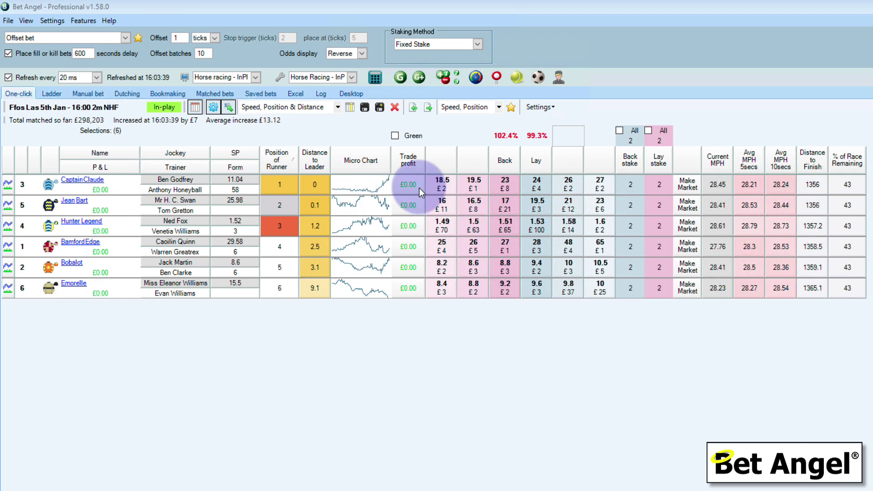
{"action": "left_click", "coordinate": [472, 186]}
{"action": "left_click", "coordinate": [275, 230]}
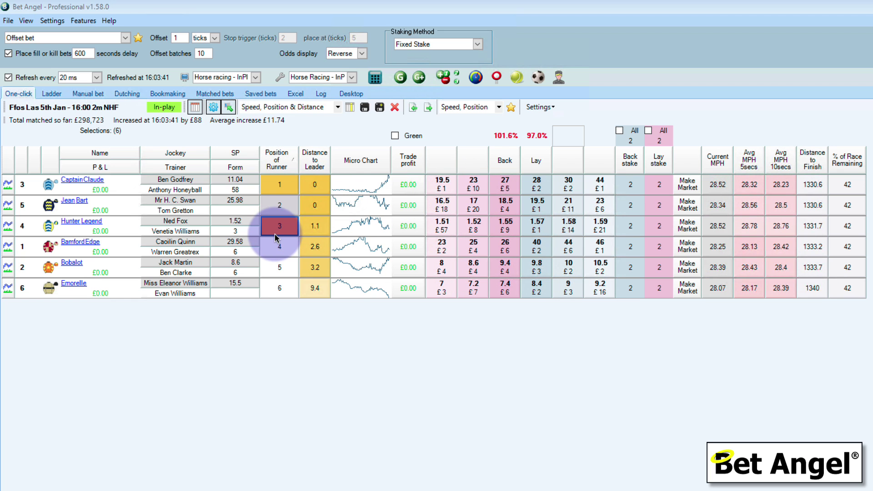
{"action": "left_click", "coordinate": [507, 206]}
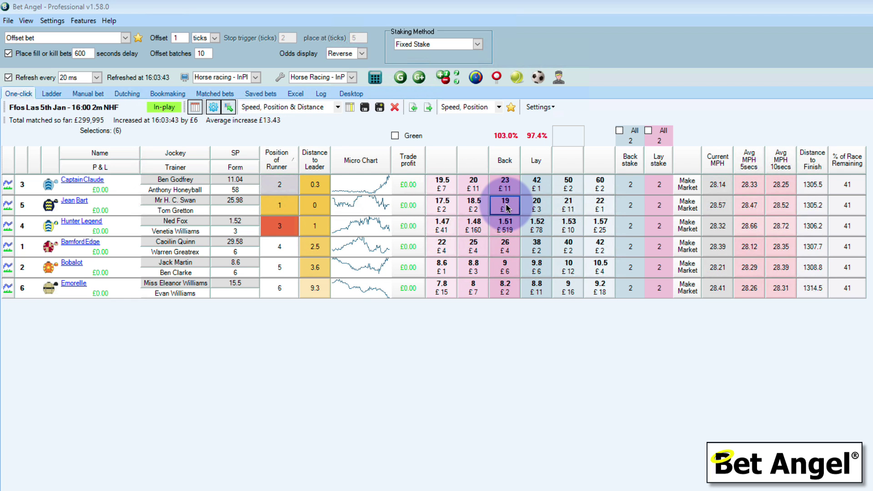
{"action": "left_click", "coordinate": [367, 162]}
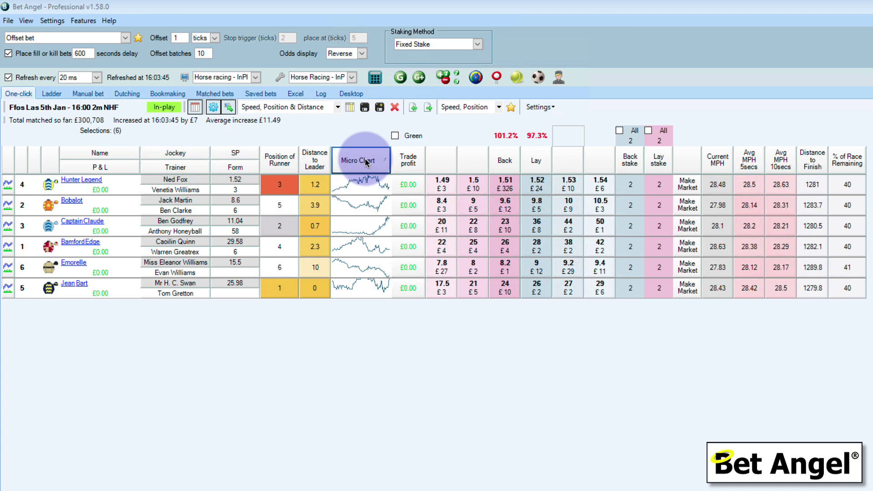